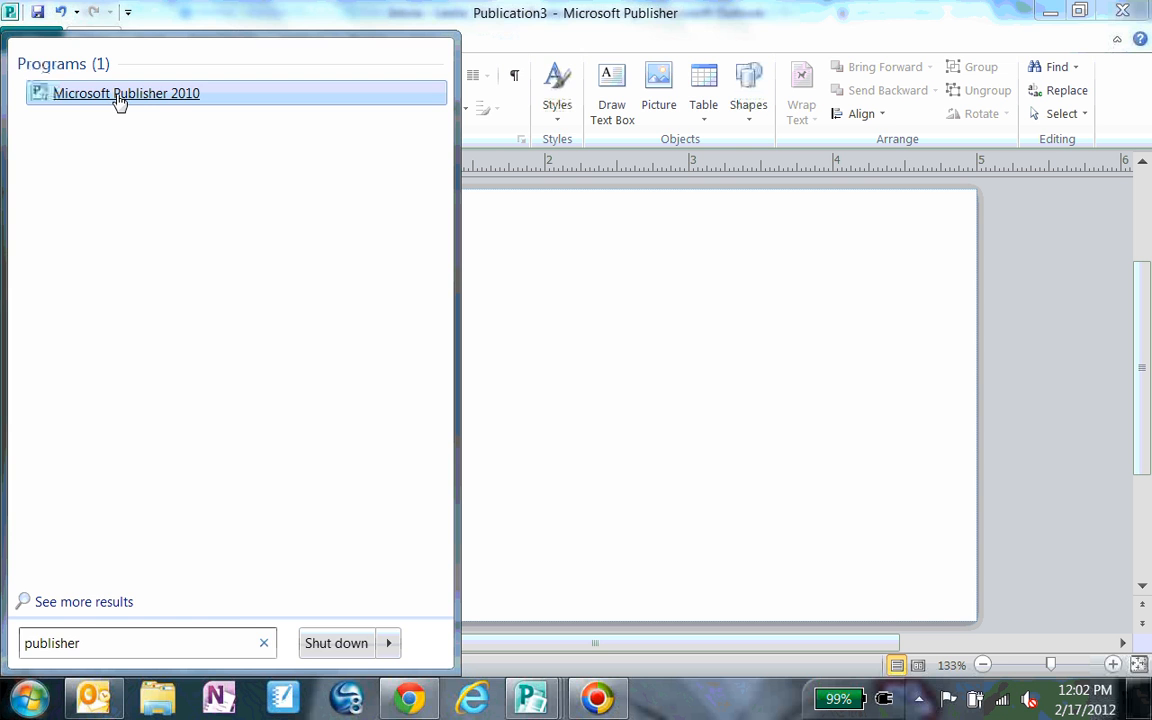
Step: Create a new publication from the Index Card 5 x 3" template in the Postcards category
{"action": "left_click", "coordinate": [182, 6]}
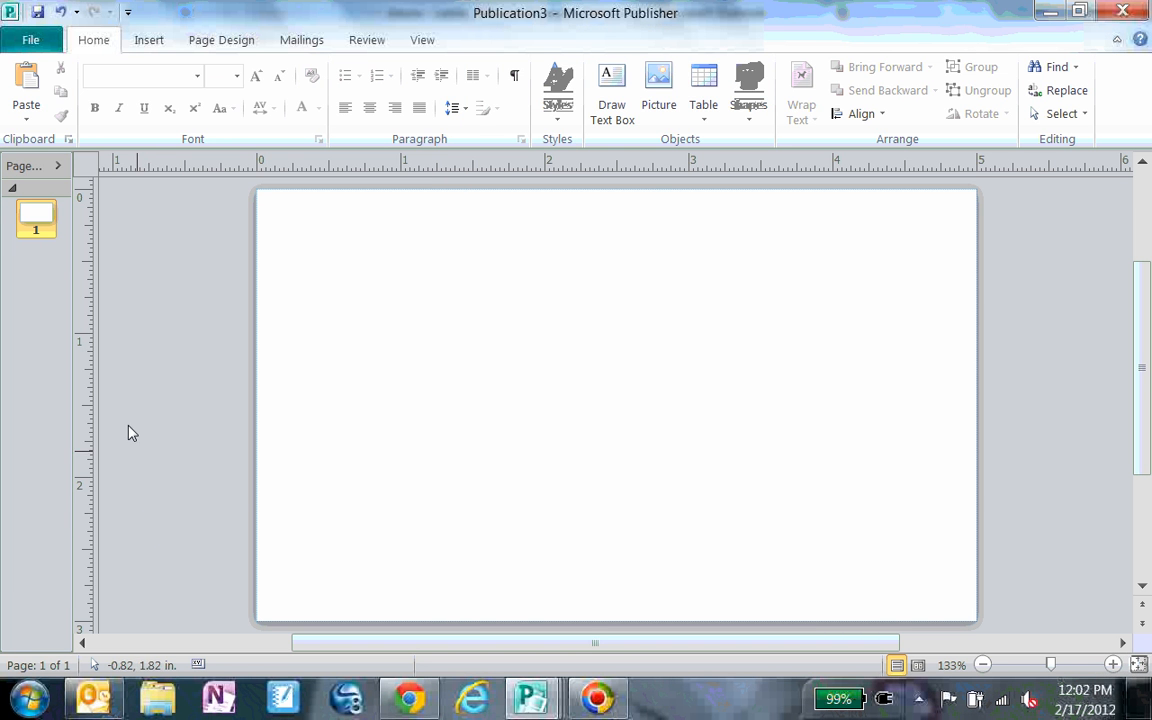
{"action": "left_click", "coordinate": [28, 42]}
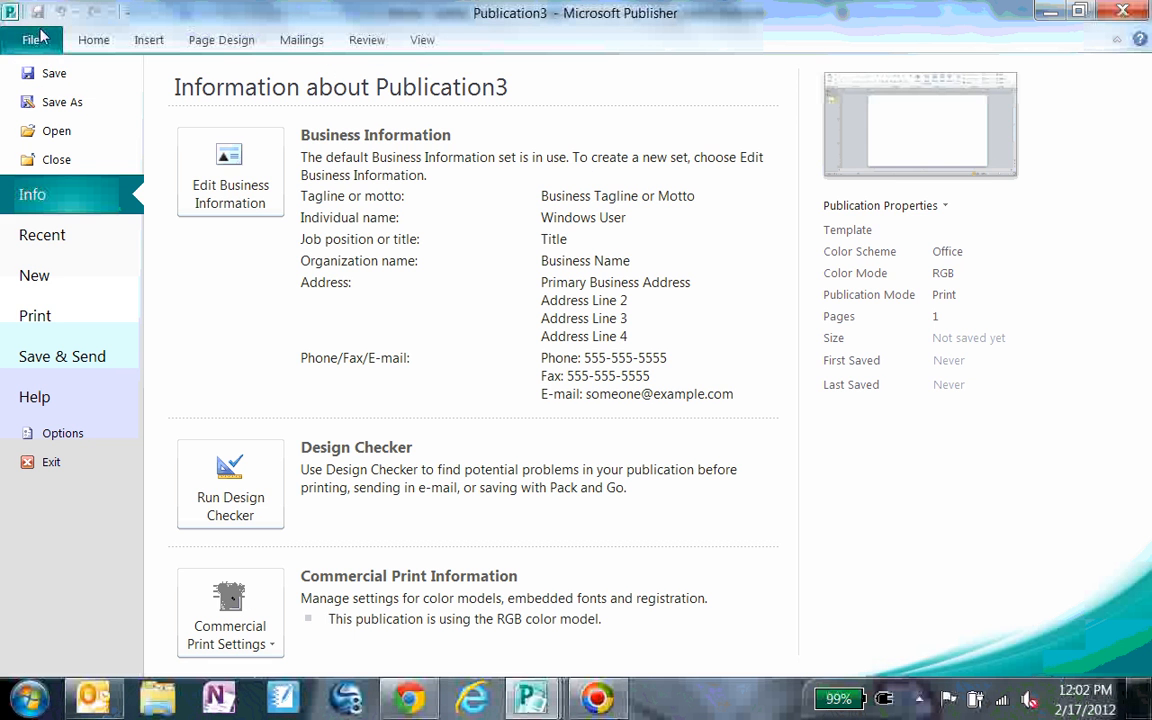
{"action": "left_click", "coordinate": [62, 273]}
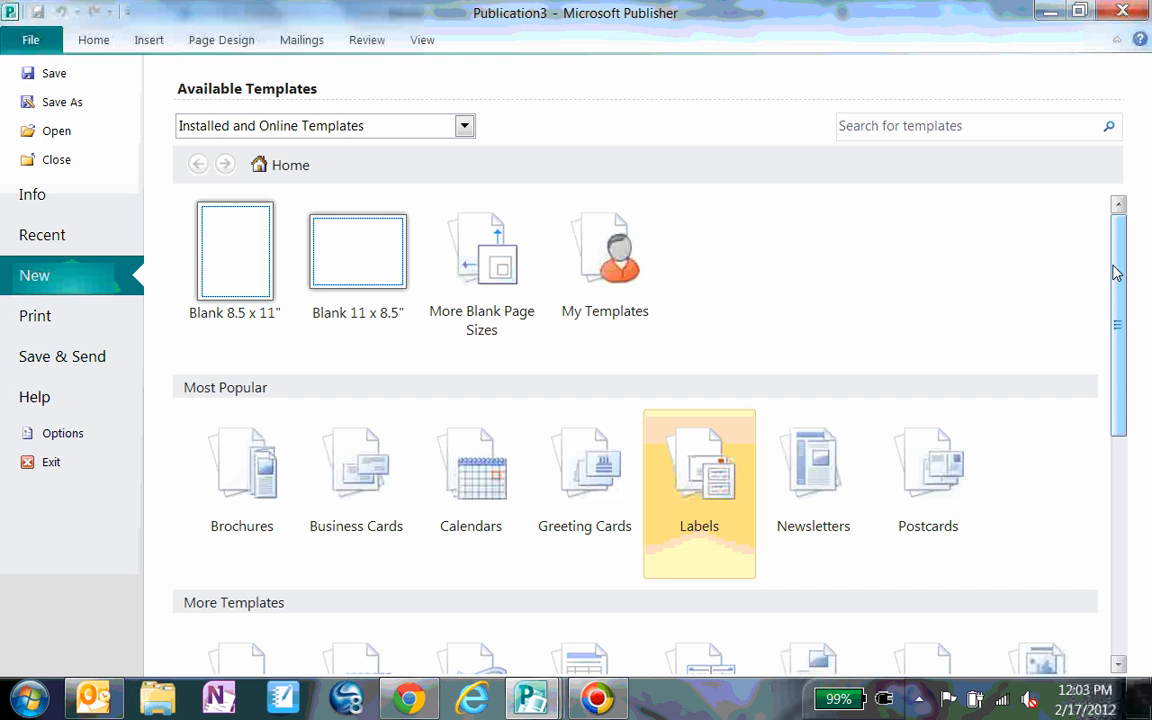
{"action": "left_click_drag", "start_coordinate": [1116, 271], "coordinate": [1121, 287]}
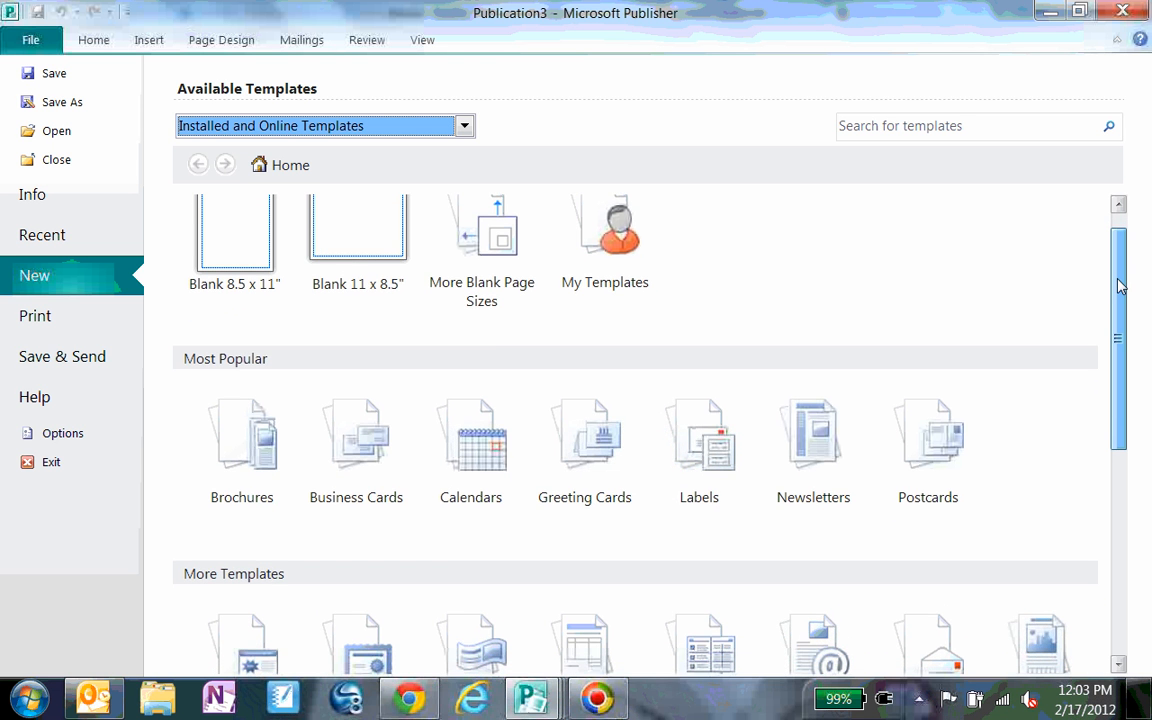
{"action": "left_click", "coordinate": [951, 440]}
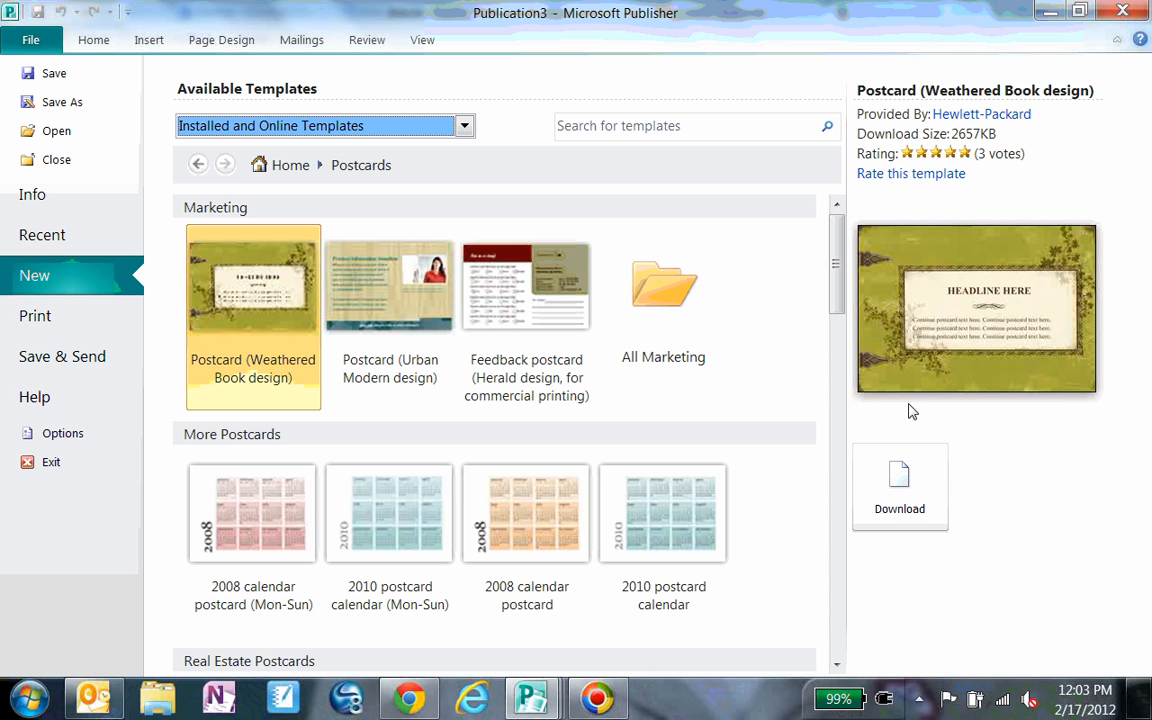
{"action": "left_click_drag", "start_coordinate": [845, 296], "coordinate": [853, 468]}
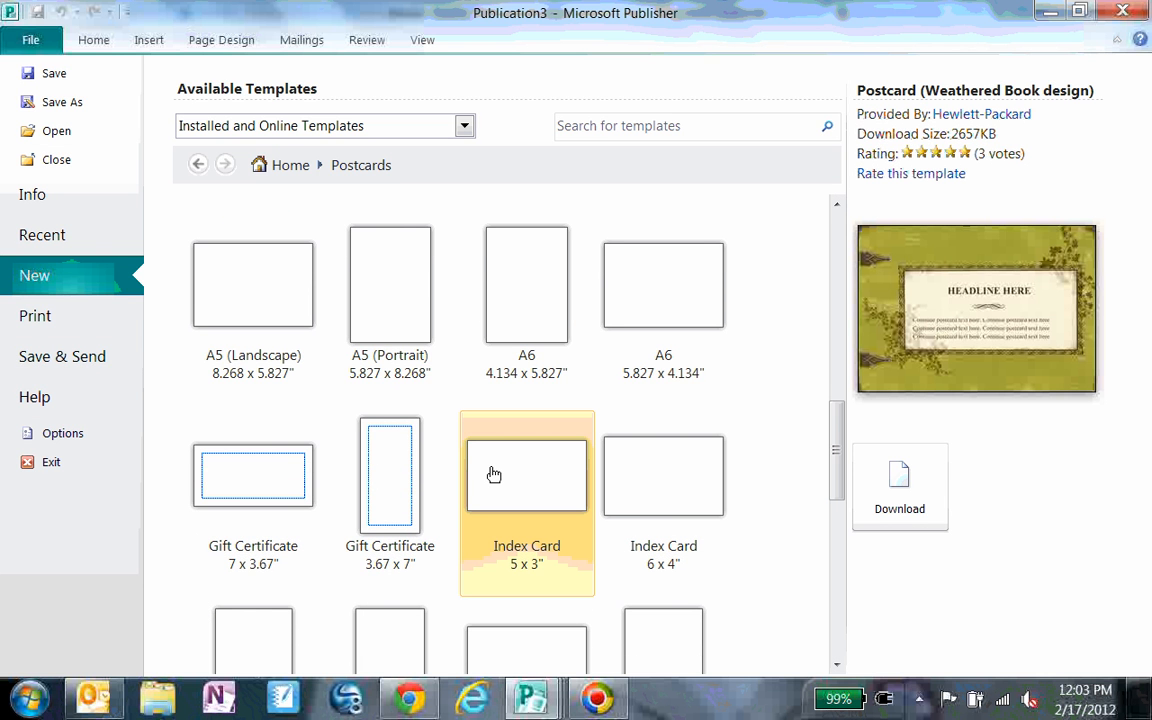
{"action": "left_click", "coordinate": [549, 475]}
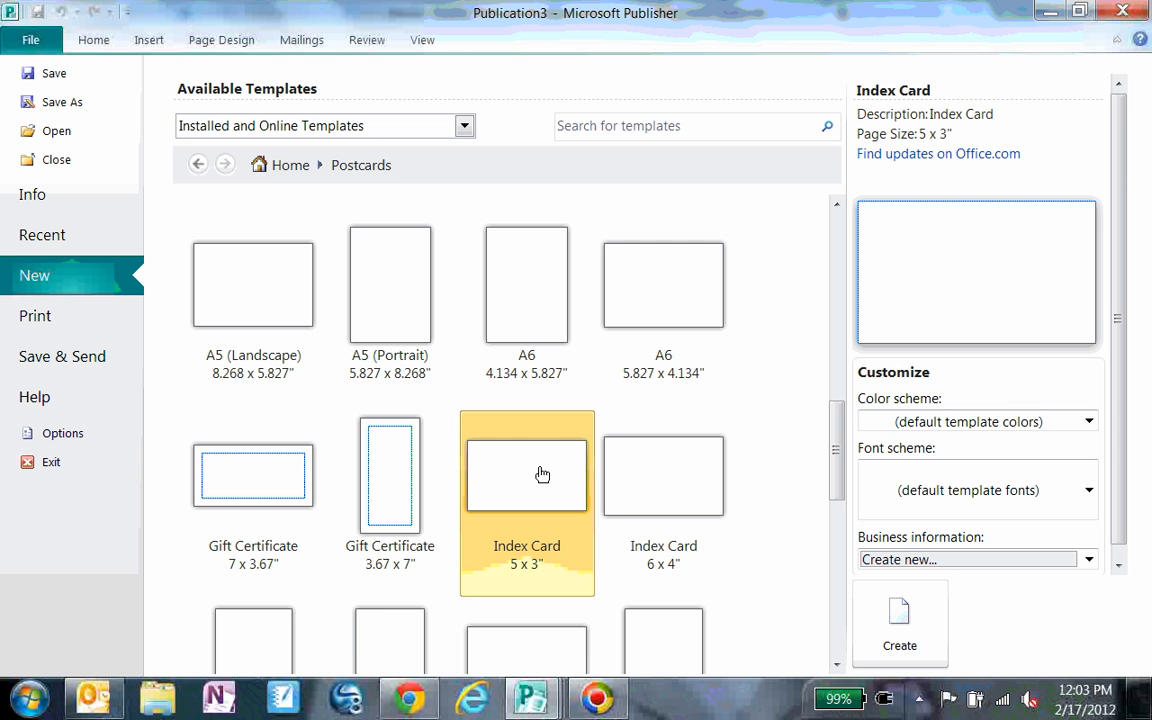
{"action": "left_click", "coordinate": [886, 632]}
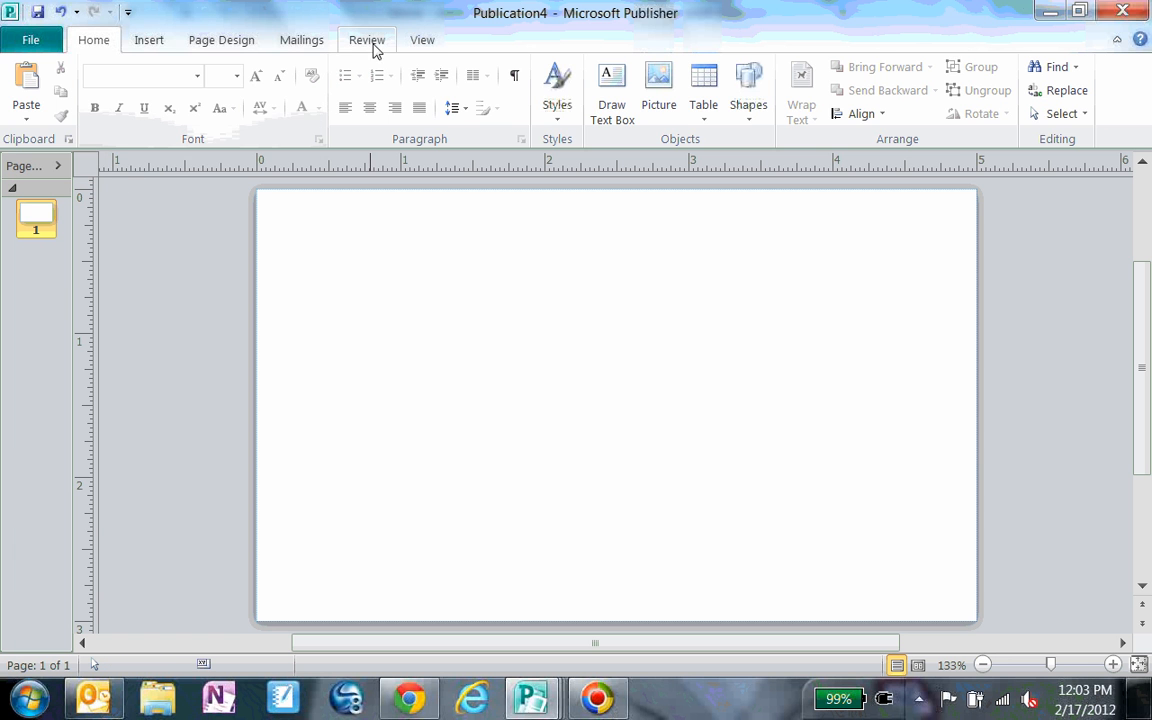
Step: Toggle the rulers off and back on
{"action": "left_click", "coordinate": [420, 42]}
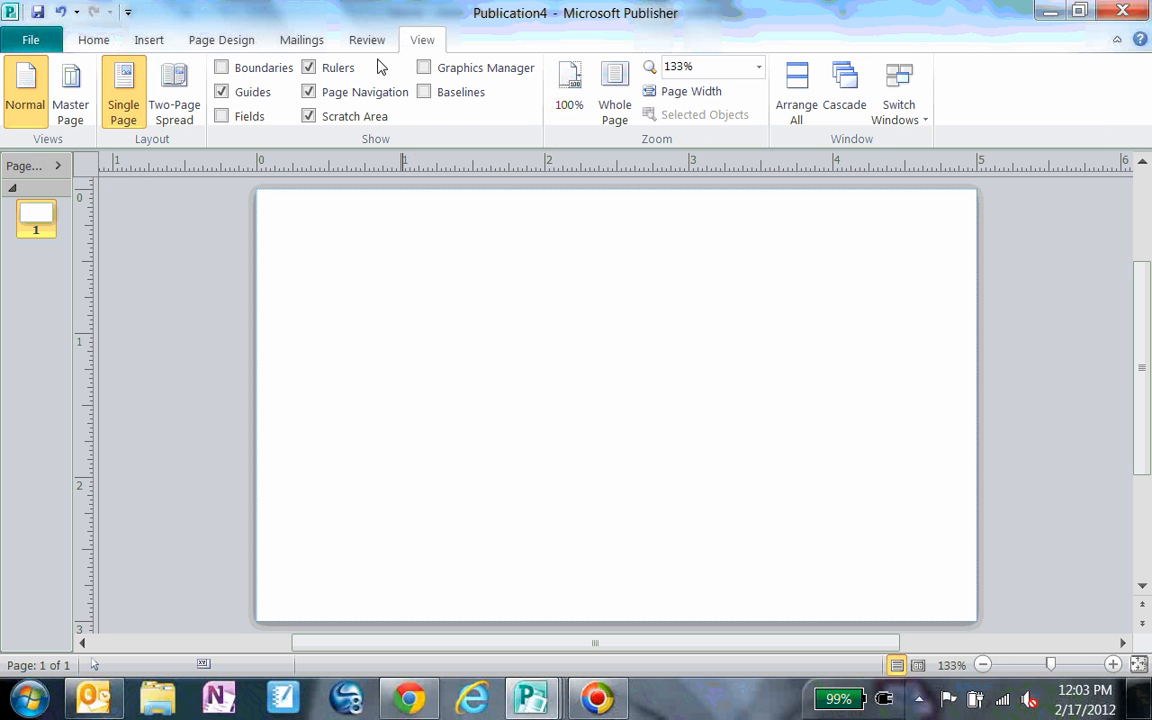
{"action": "left_click", "coordinate": [309, 67]}
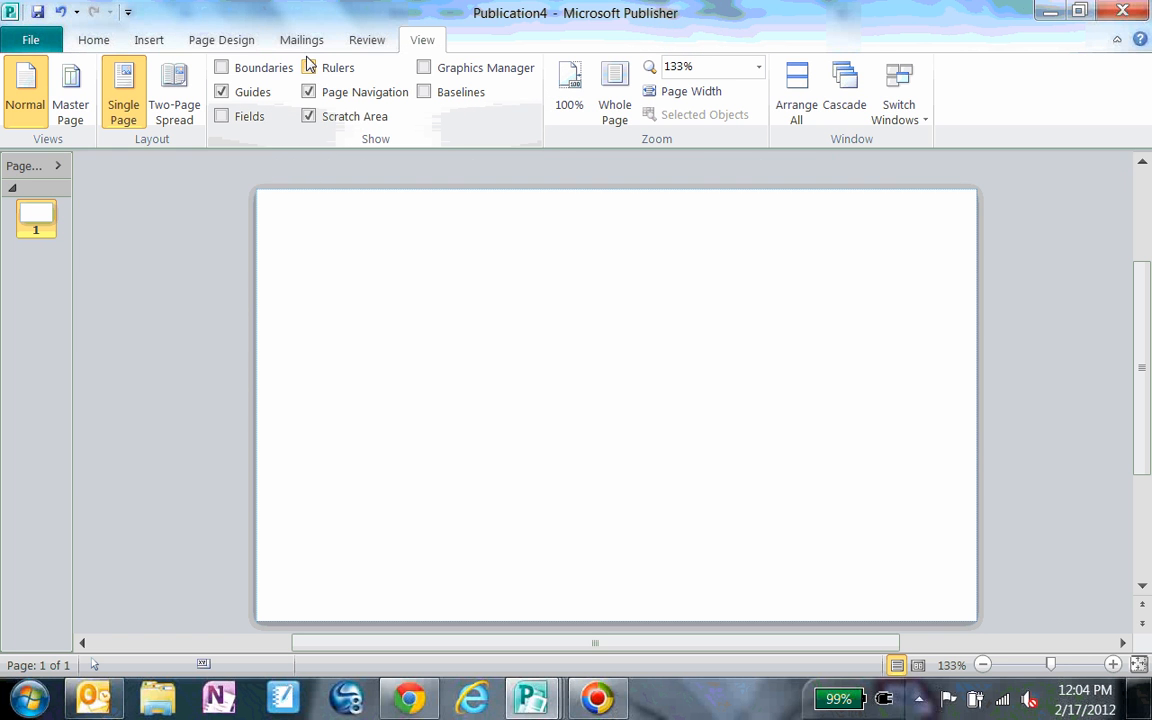
{"action": "left_click", "coordinate": [309, 67]}
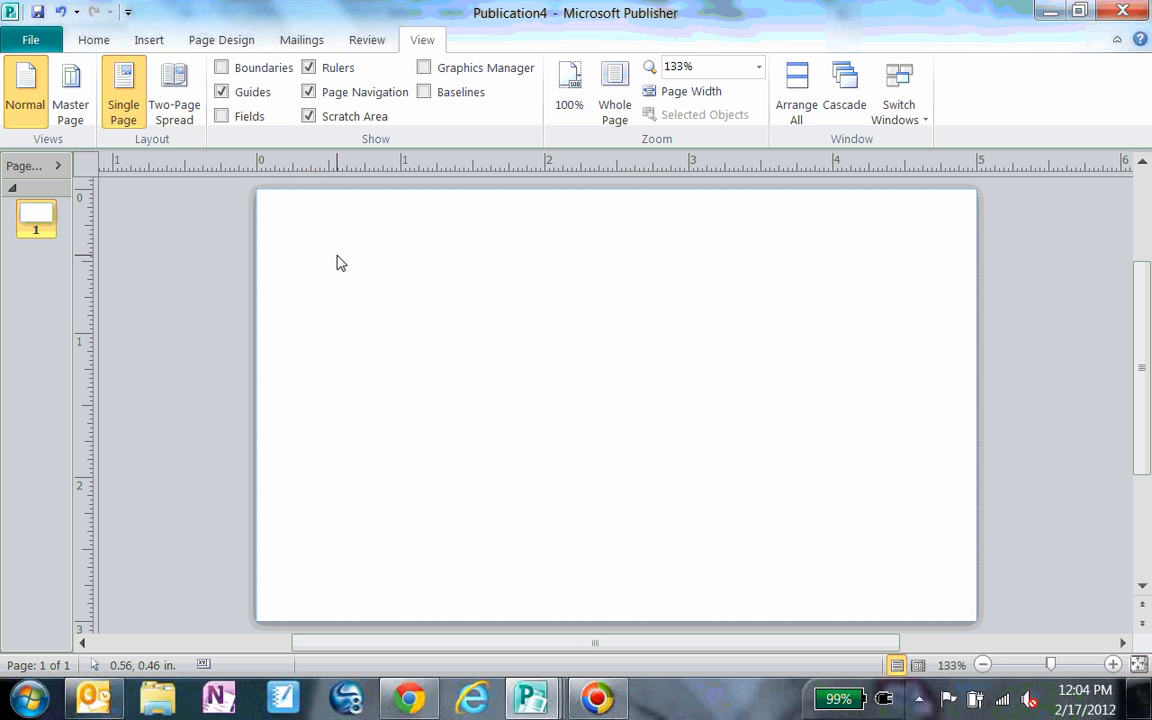
Step: Insert the thick red square frame from the Borders & Accents frames gallery
{"action": "left_click", "coordinate": [152, 40]}
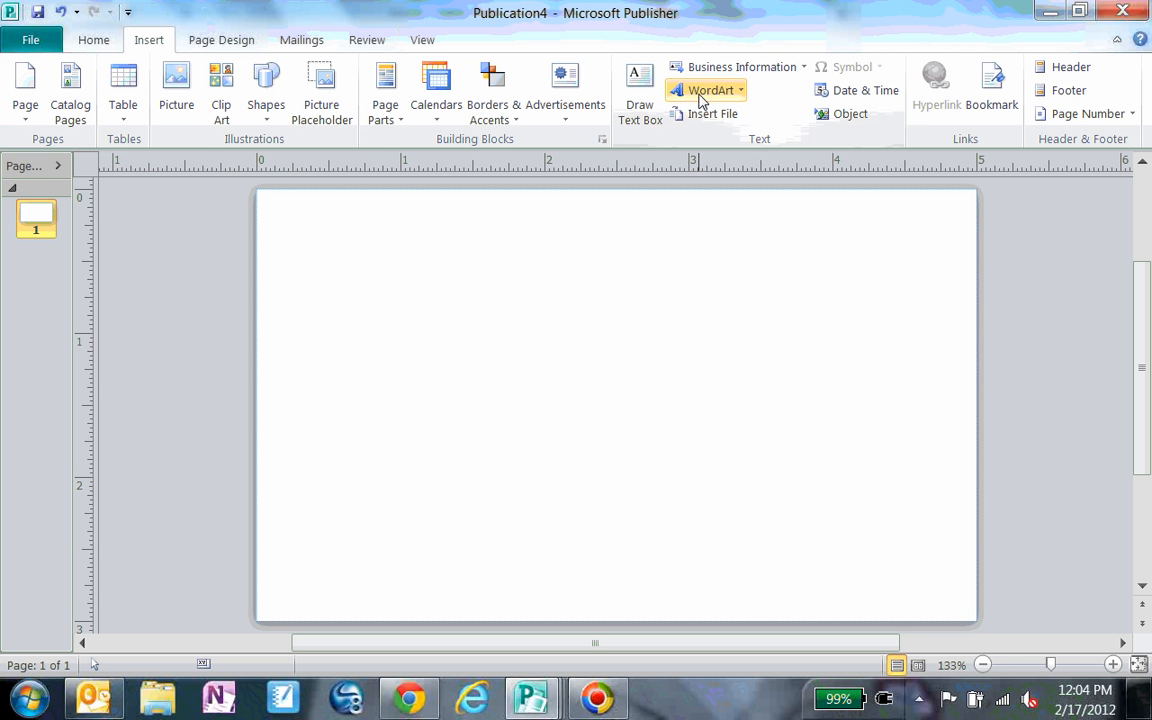
{"action": "left_click", "coordinate": [487, 125]}
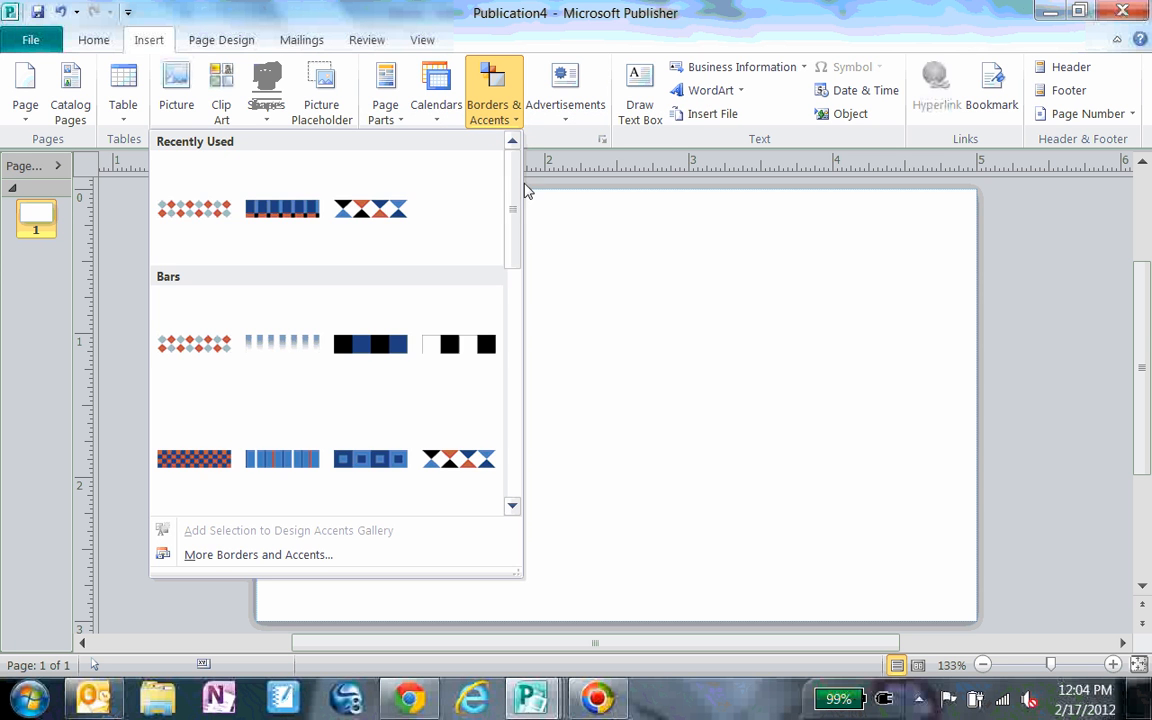
{"action": "left_click_drag", "start_coordinate": [510, 272], "coordinate": [548, 451]}
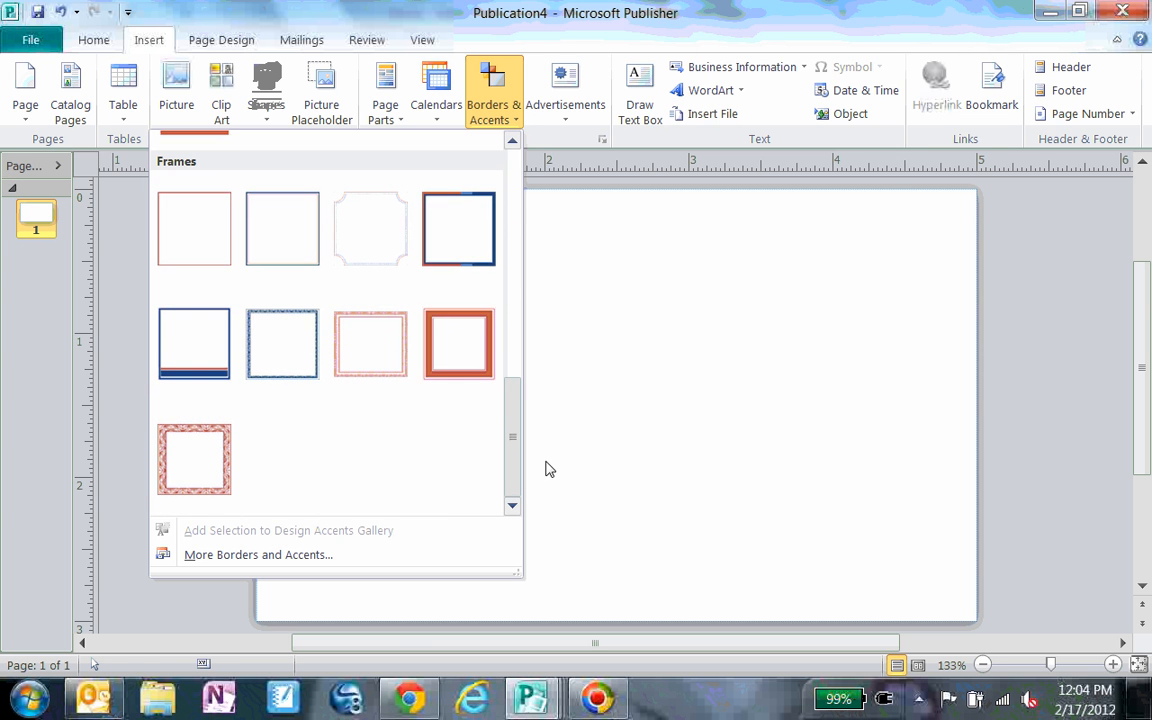
{"action": "left_click", "coordinate": [472, 352]}
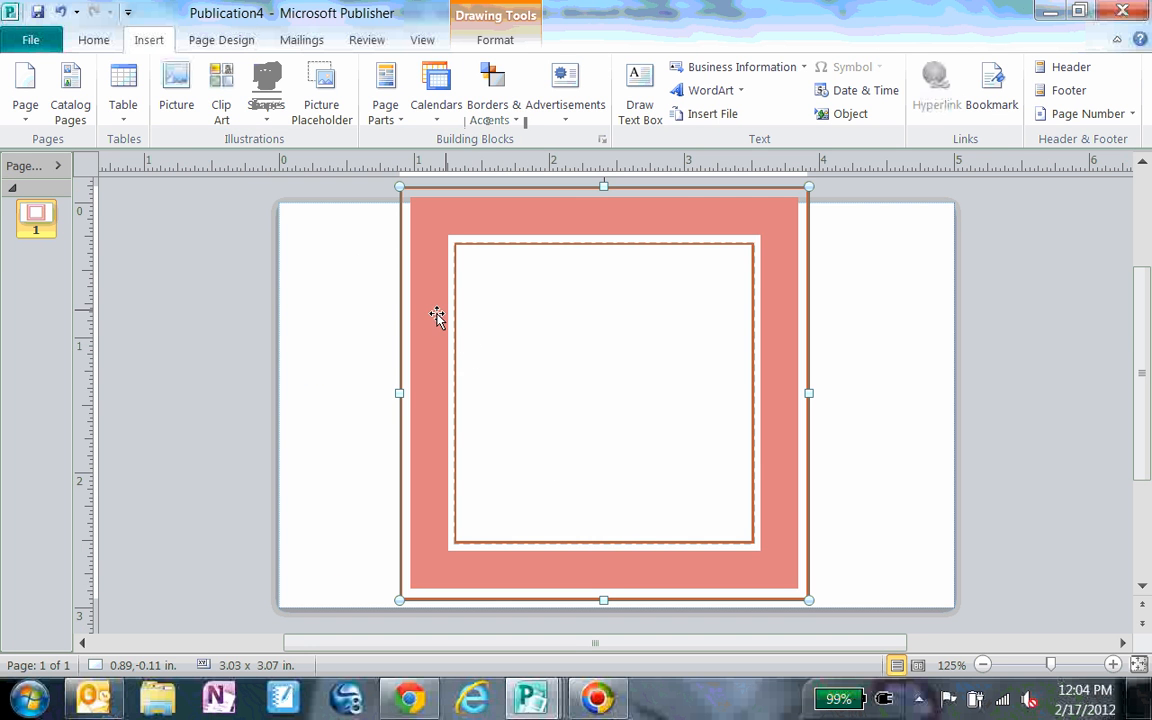
Step: Stretch the frame to cover the whole card, then delete it
{"action": "left_click_drag", "start_coordinate": [399, 393], "coordinate": [279, 411]}
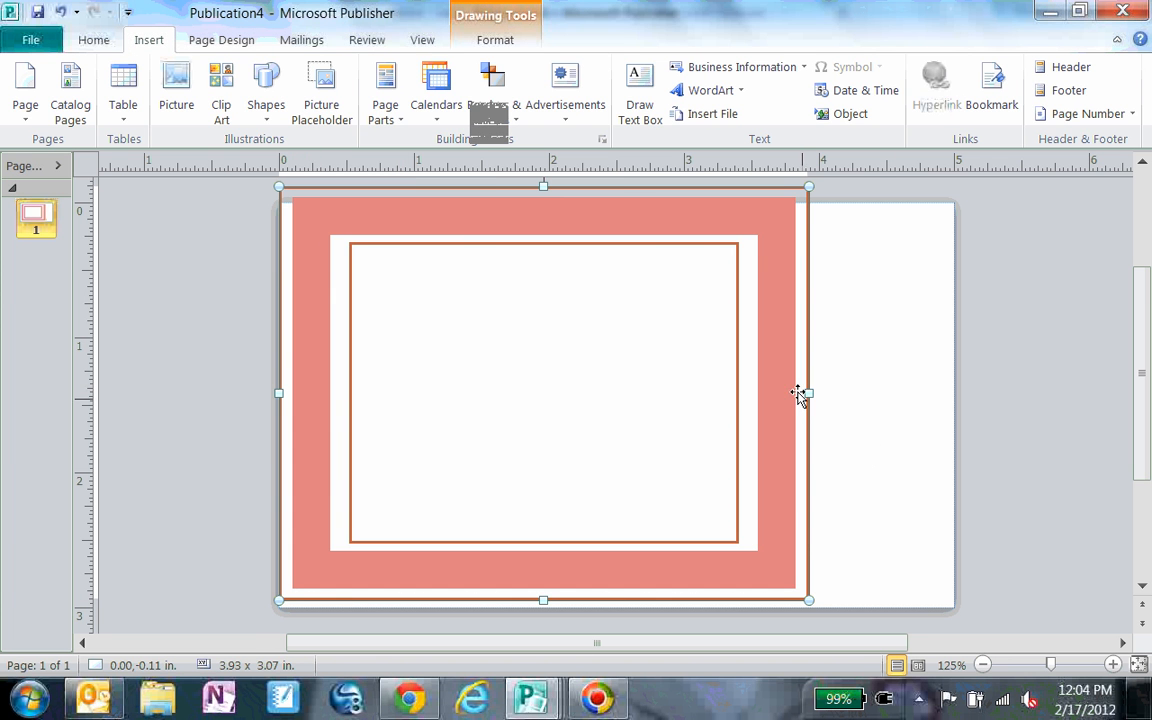
{"action": "left_click_drag", "start_coordinate": [809, 393], "coordinate": [955, 393]}
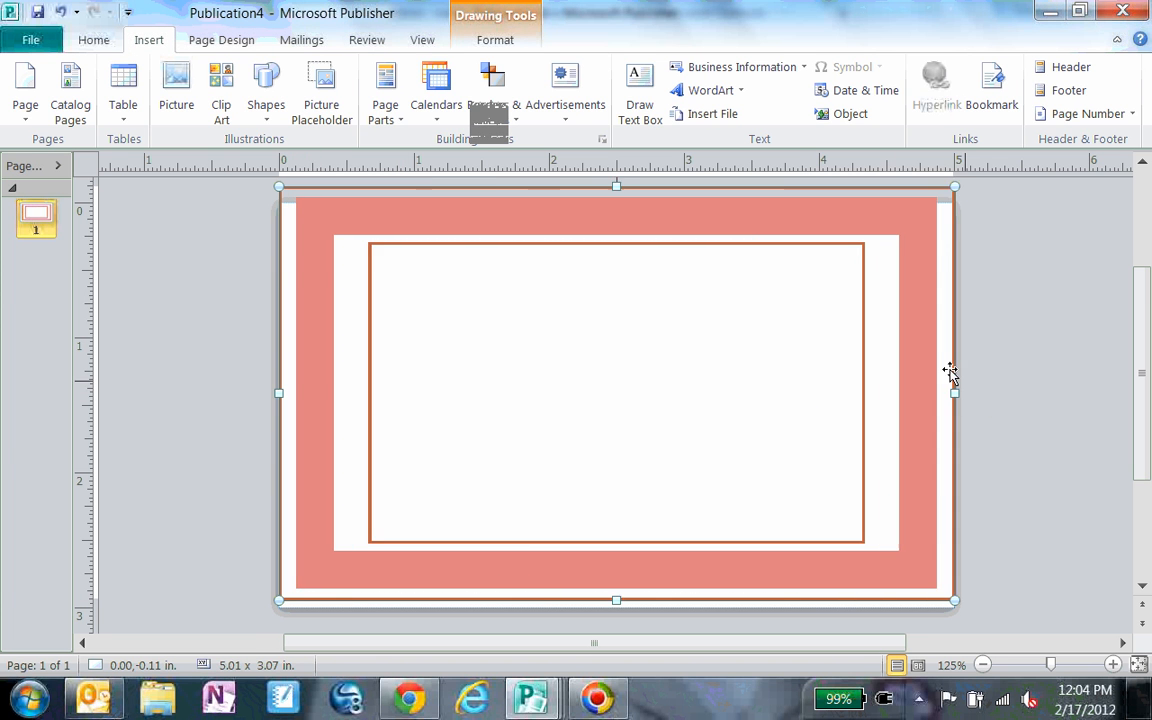
{"action": "mouse_move", "coordinate": [616, 187]}
{"action": "left_mouse_down"}
{"action": "mouse_move", "coordinate": [617, 244]}
{"action": "mouse_move", "coordinate": [616, 202]}
{"action": "left_mouse_up"}
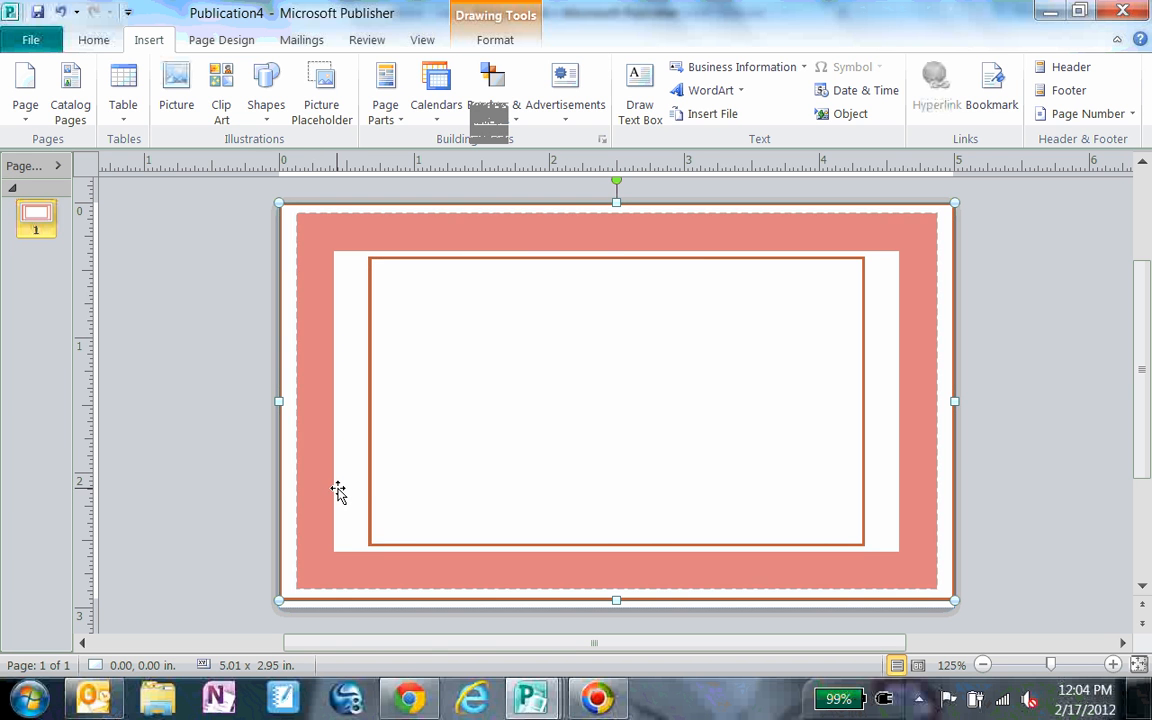
{"action": "key", "text": "Delete"}
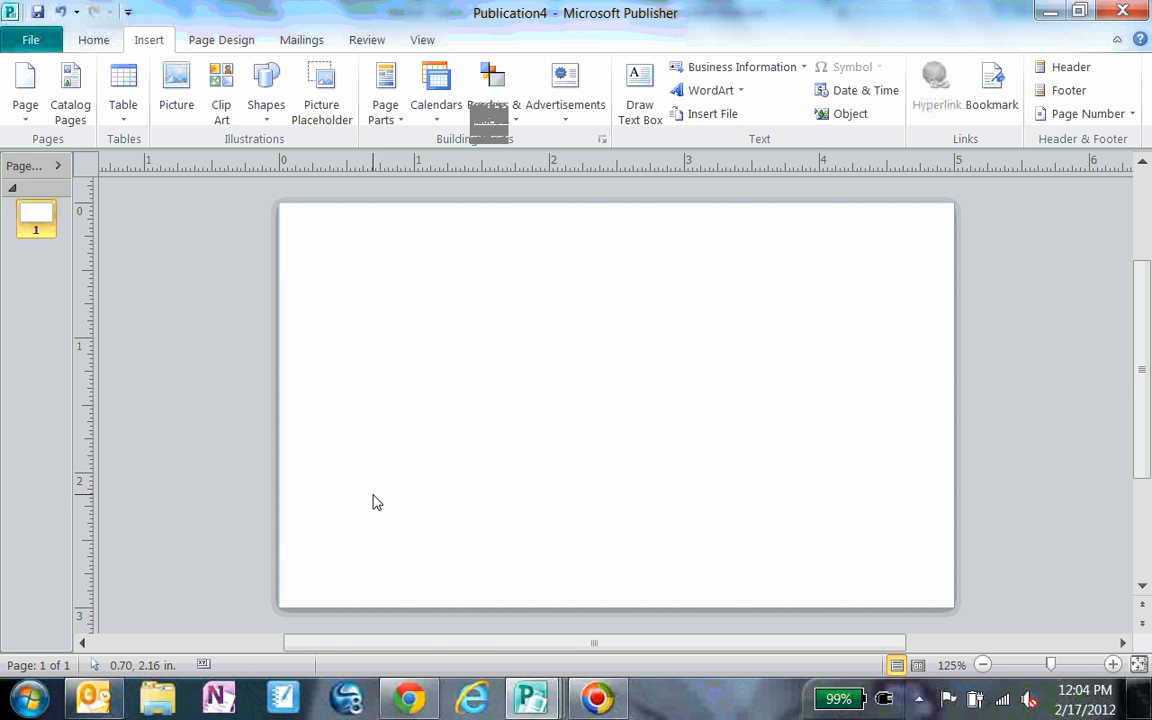
Step: Insert the triangle-pattern bar accent and move it to the card's top-left corner
{"action": "left_click", "coordinate": [516, 89]}
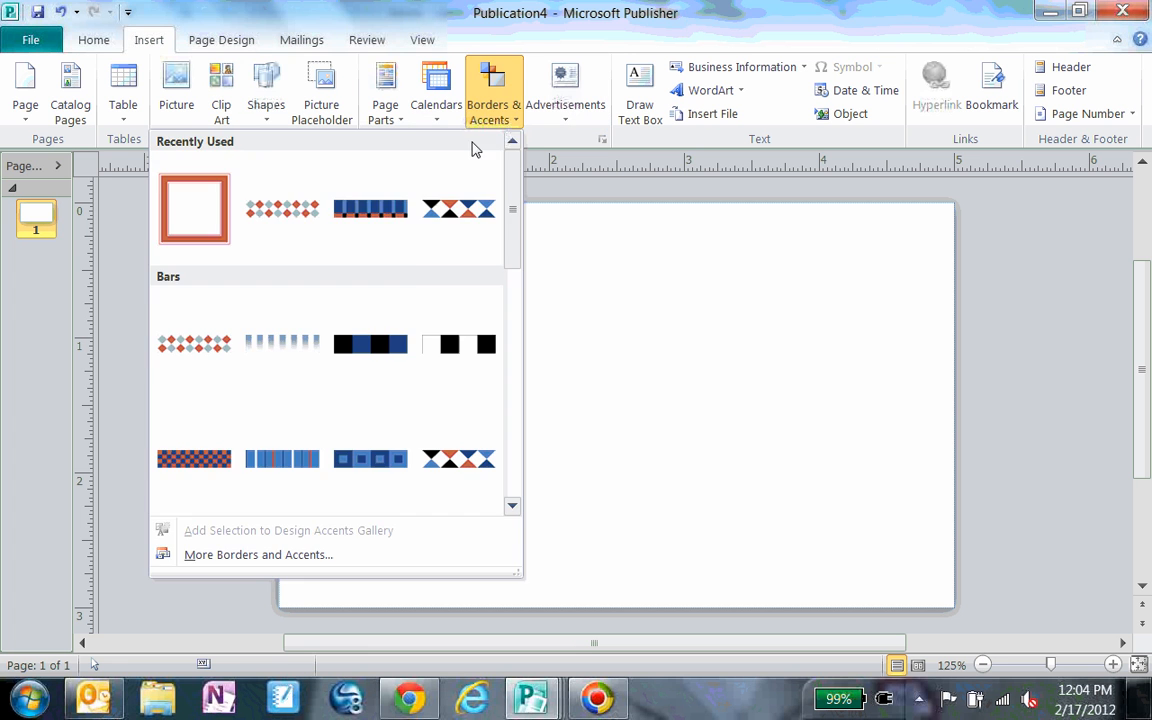
{"action": "left_click", "coordinate": [450, 215]}
{"action": "left_click_drag", "start_coordinate": [535, 379], "coordinate": [328, 193]}
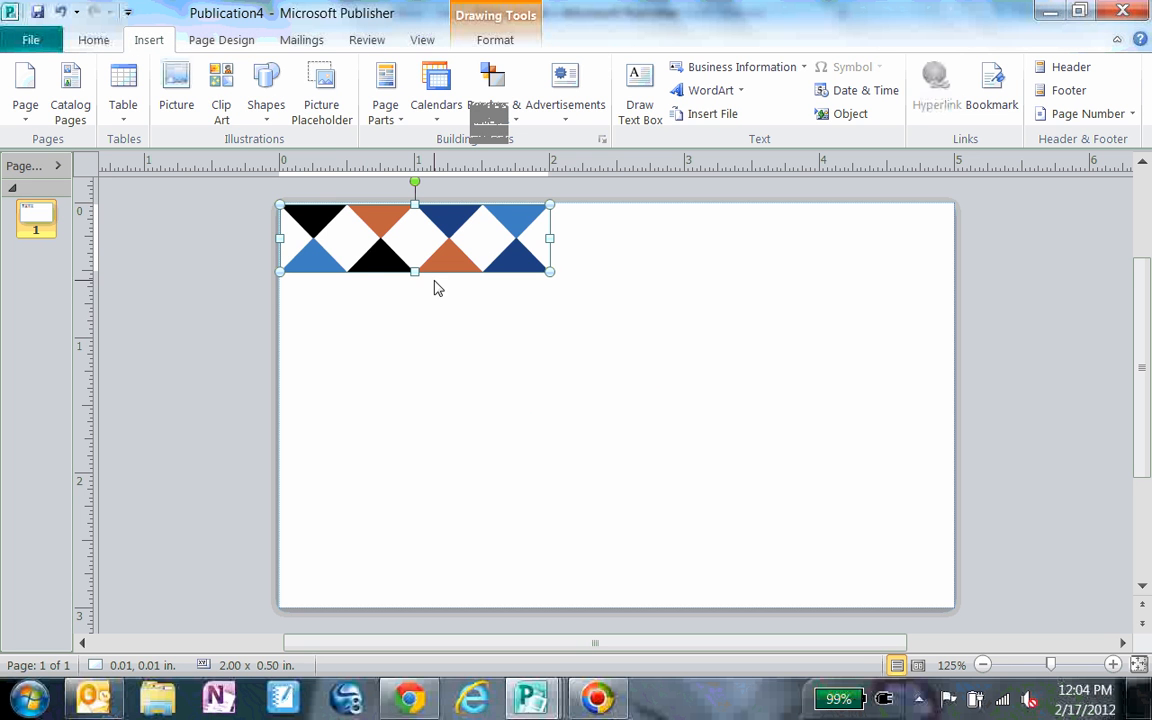
Step: Resize the bar to span the card's top edge, about 4.91 x 0.34 in
{"action": "left_click_drag", "start_coordinate": [416, 266], "coordinate": [414, 249]}
{"action": "left_click_drag", "start_coordinate": [551, 230], "coordinate": [943, 280]}
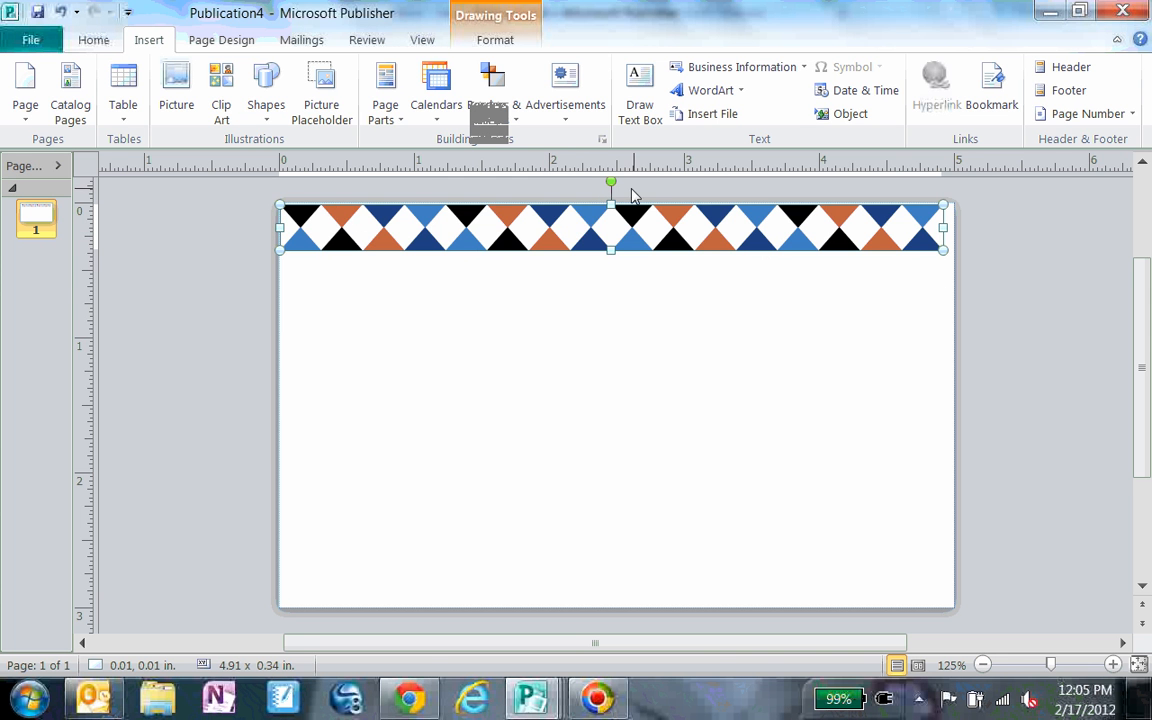
Step: Rotate the bar to vertical, then undo the rotation
{"action": "left_click_drag", "start_coordinate": [612, 179], "coordinate": [682, 228]}
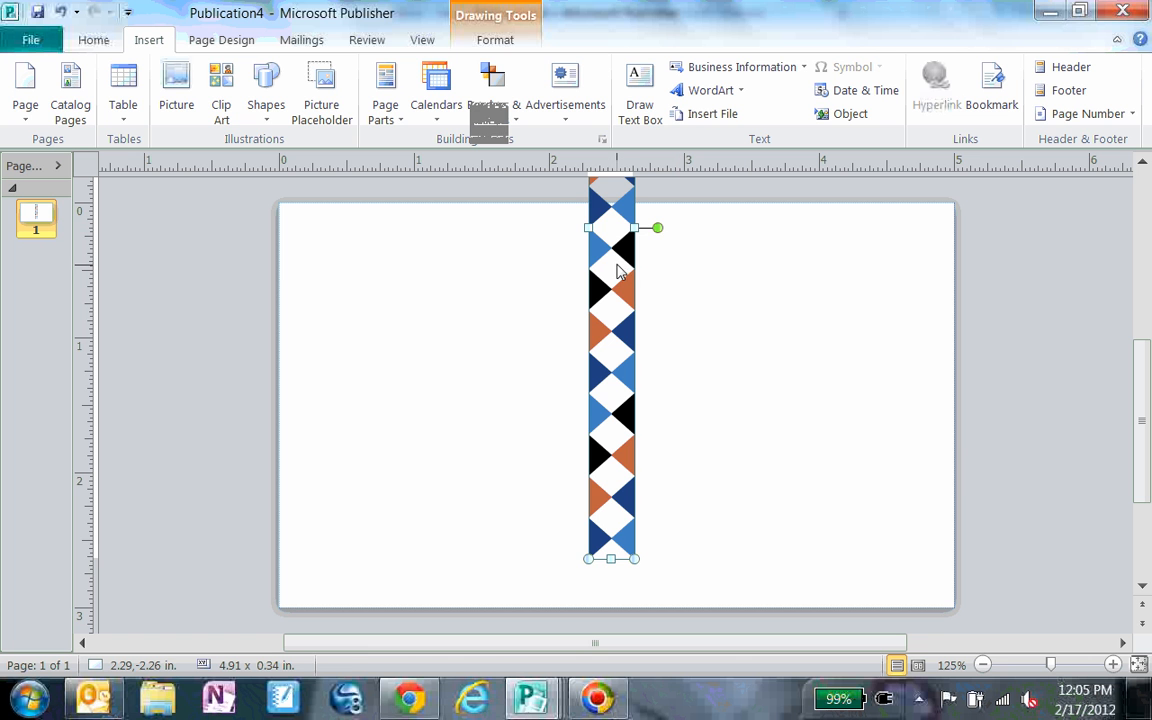
{"action": "mouse_move", "coordinate": [610, 262]}
{"action": "left_mouse_down"}
{"action": "mouse_move", "coordinate": [574, 338]}
{"action": "mouse_move", "coordinate": [387, 370]}
{"action": "left_mouse_up"}
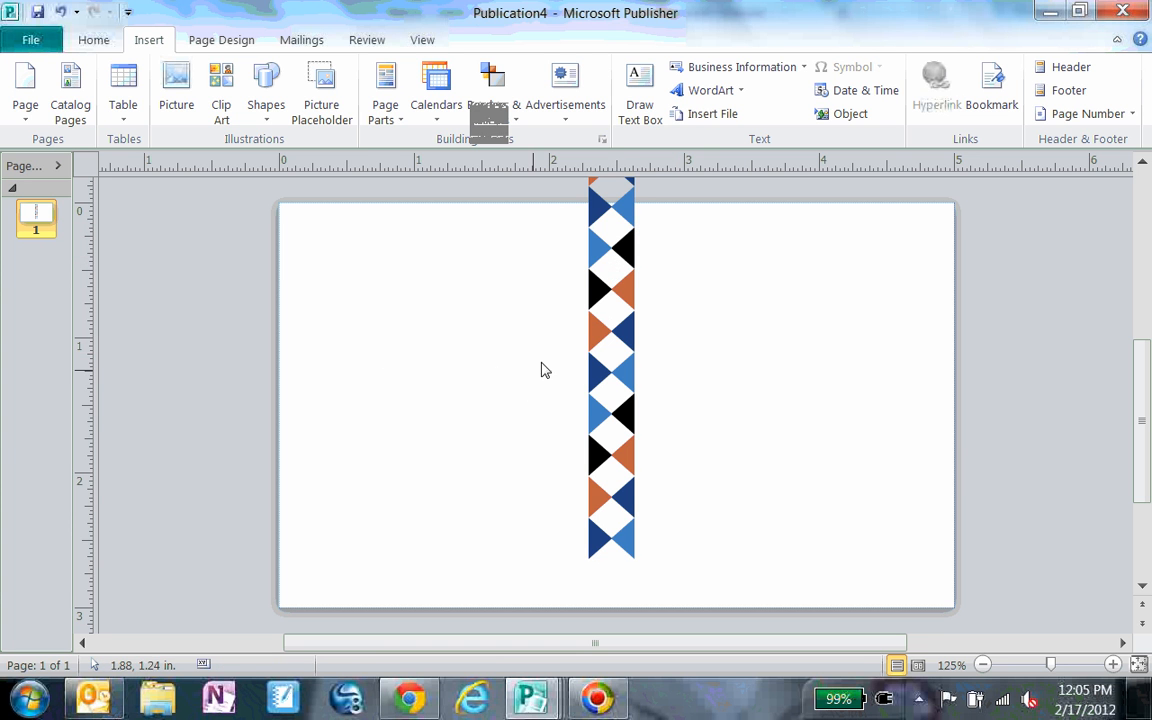
{"action": "left_click", "coordinate": [620, 330]}
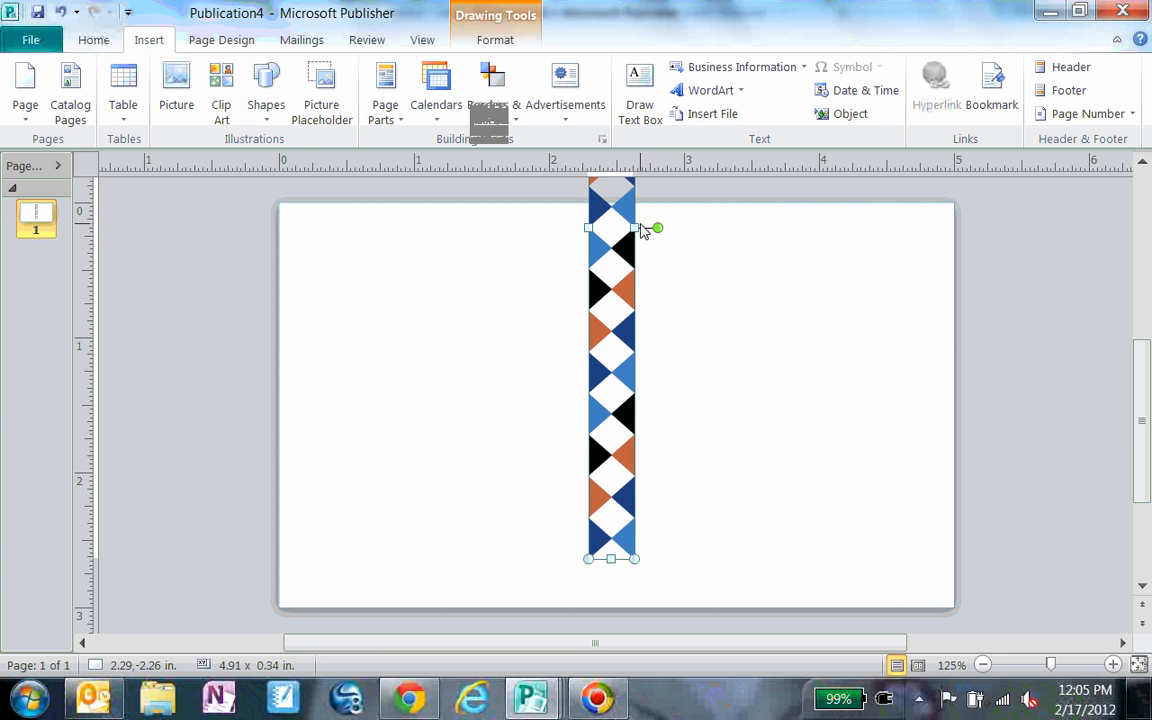
{"action": "key", "text": "ctrl+z"}
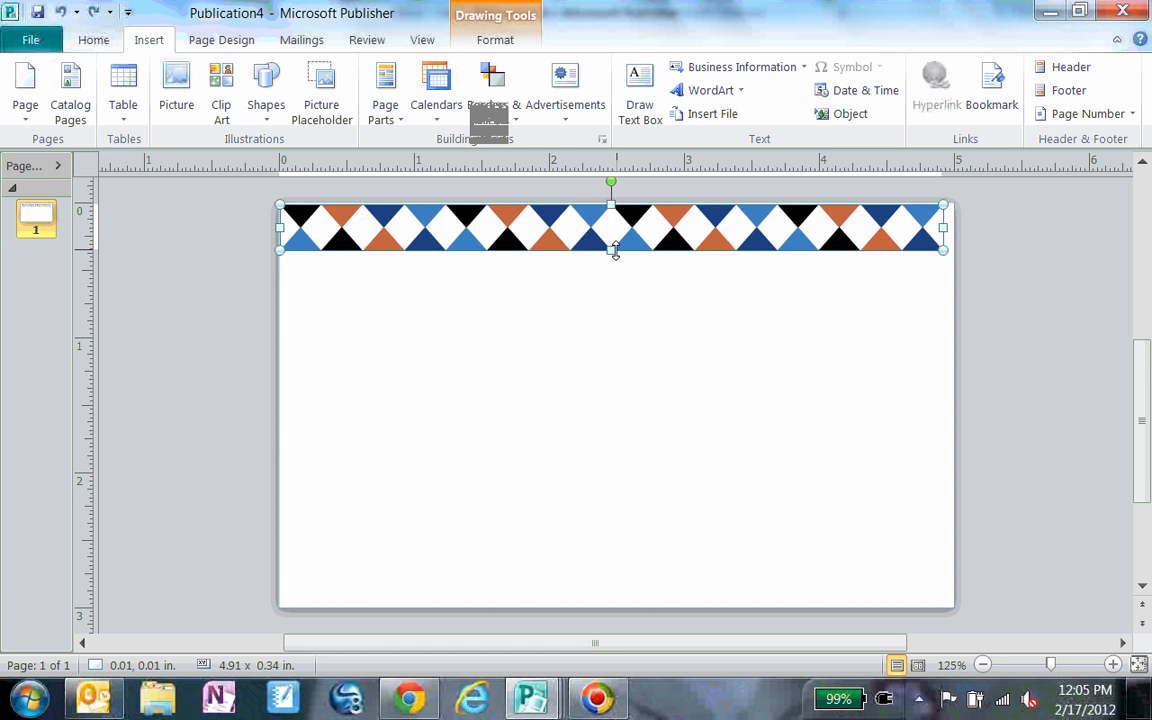
Step: Reduce the bar's height to about 0.25 in and rotate it to a vertical position
{"action": "left_click_drag", "start_coordinate": [613, 252], "coordinate": [615, 238]}
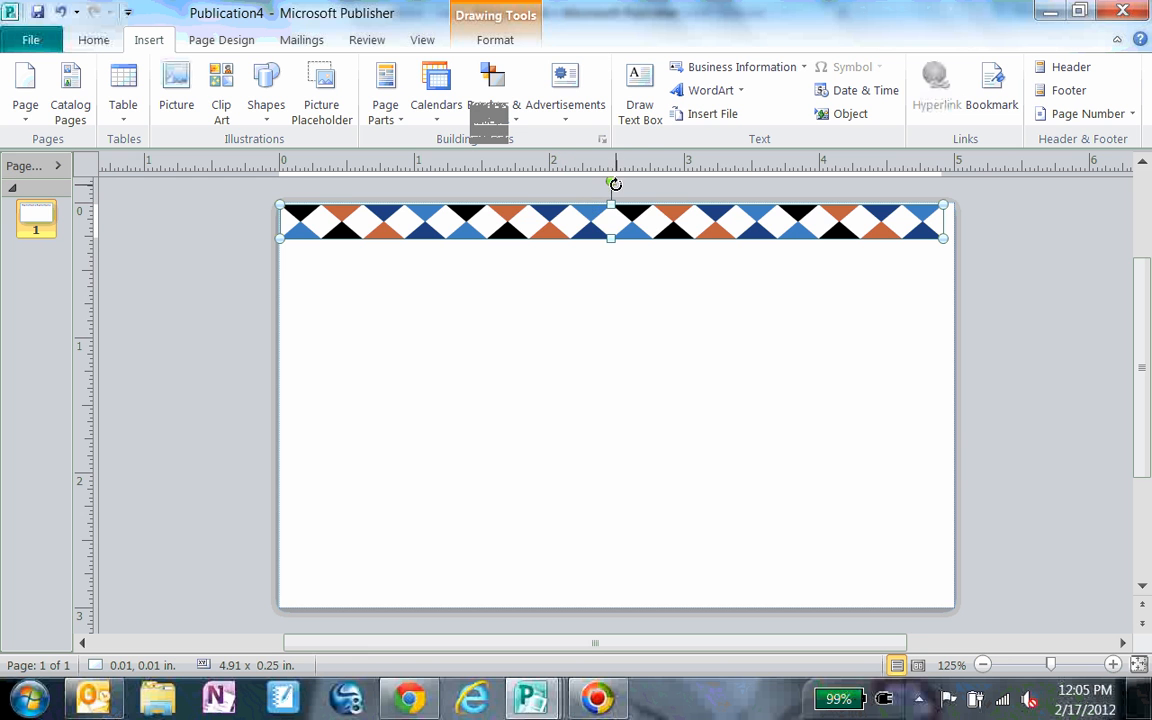
{"action": "left_click_drag", "start_coordinate": [615, 184], "coordinate": [334, 367]}
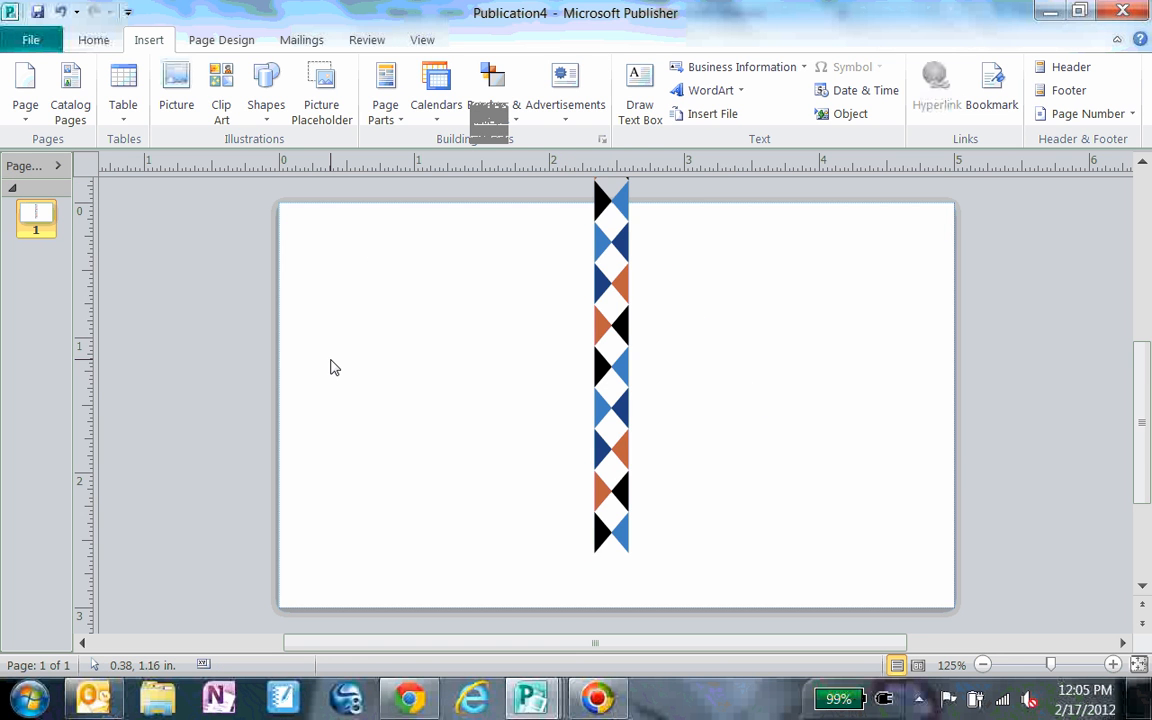
Step: Switch to the ad_example publication to view it, then return to the new card
{"action": "mouse_move", "coordinate": [530, 697]}
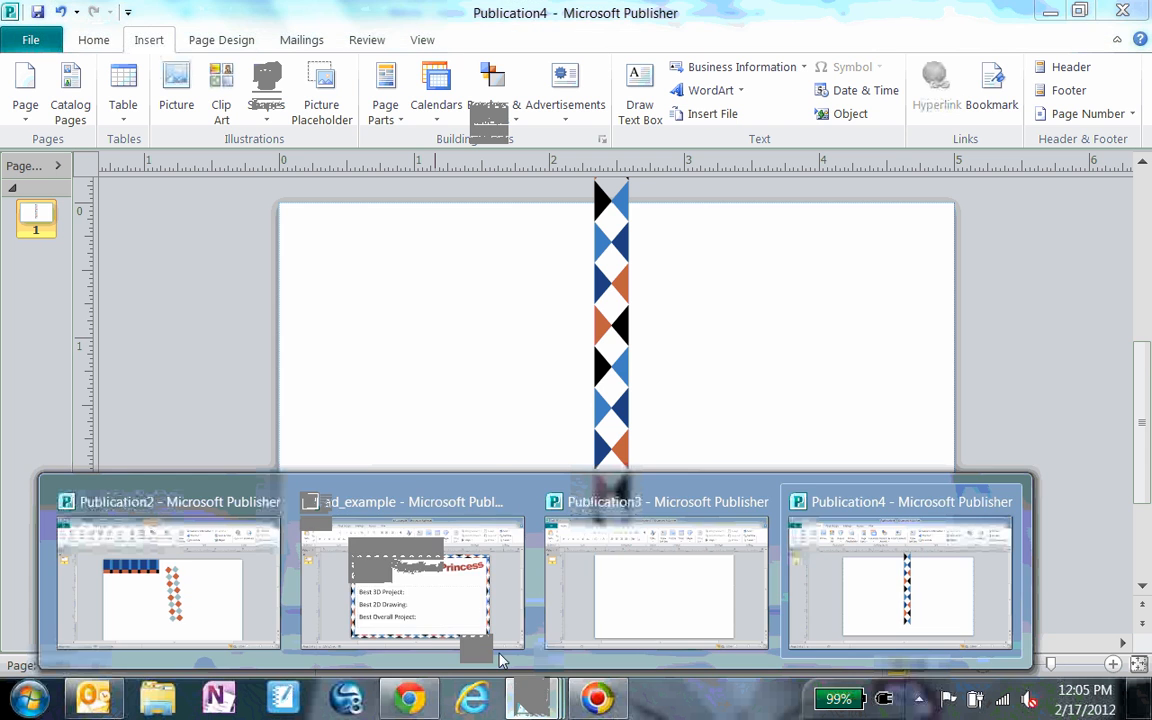
{"action": "left_click", "coordinate": [466, 628]}
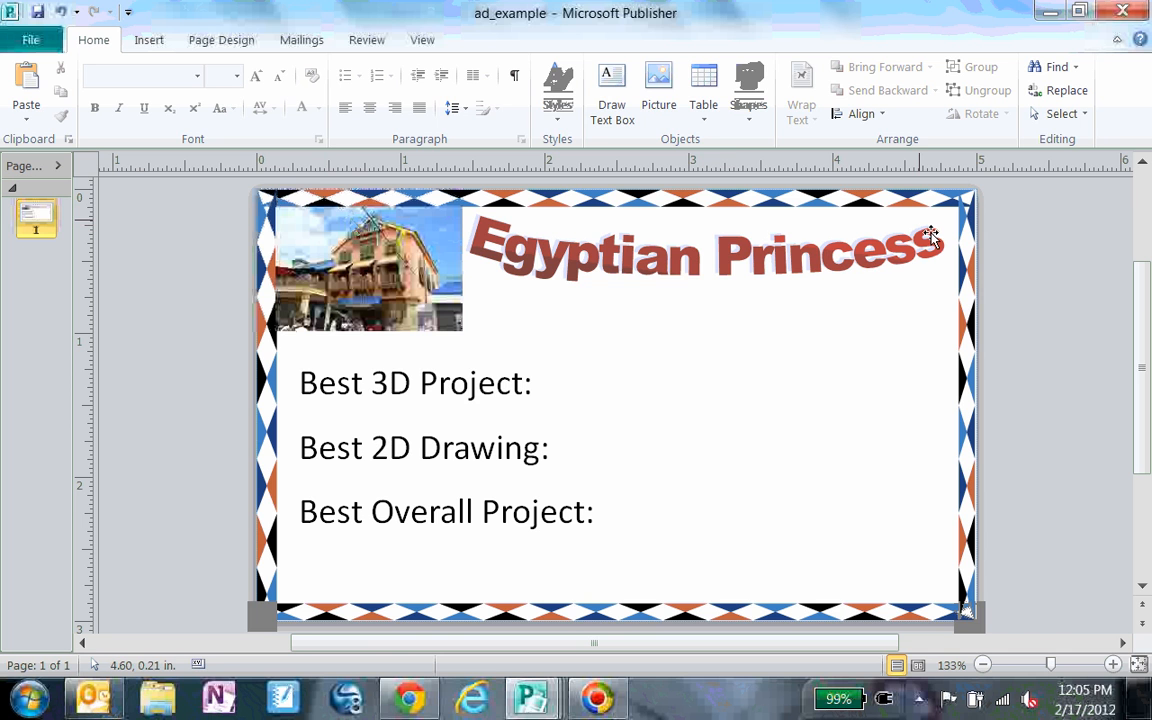
{"action": "left_click", "coordinate": [1048, 10]}
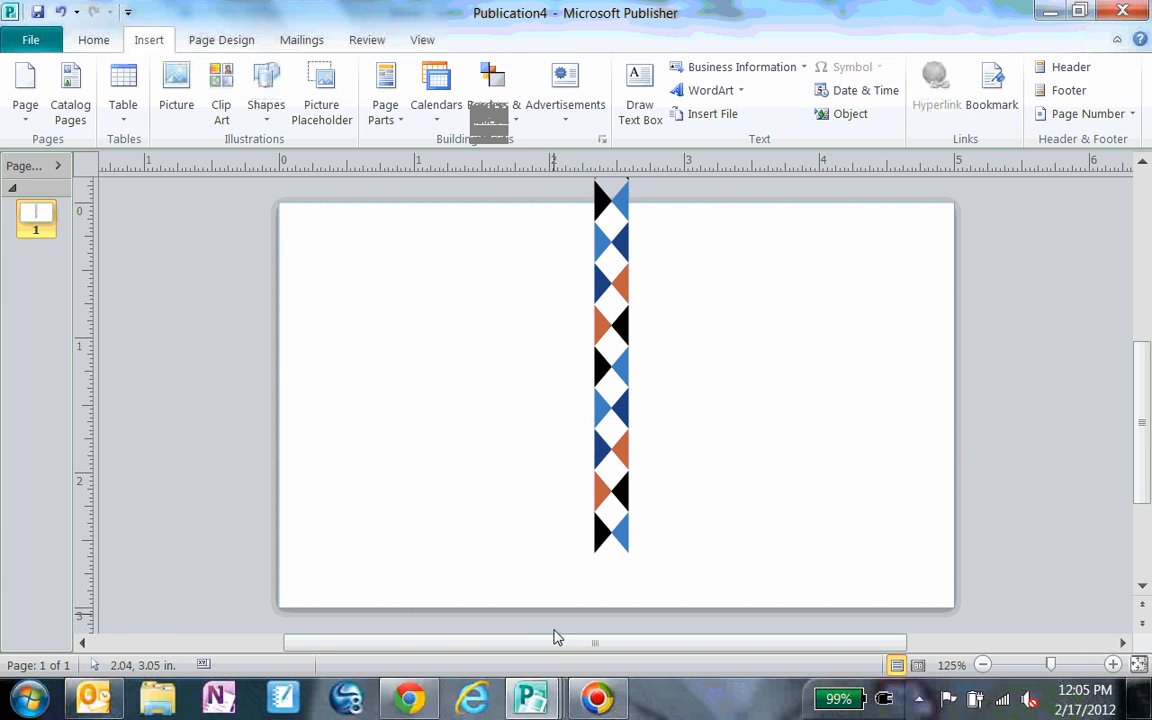
Step: Switch to the ad_example publication and examine the cropping of its picture
{"action": "mouse_move", "coordinate": [526, 710]}
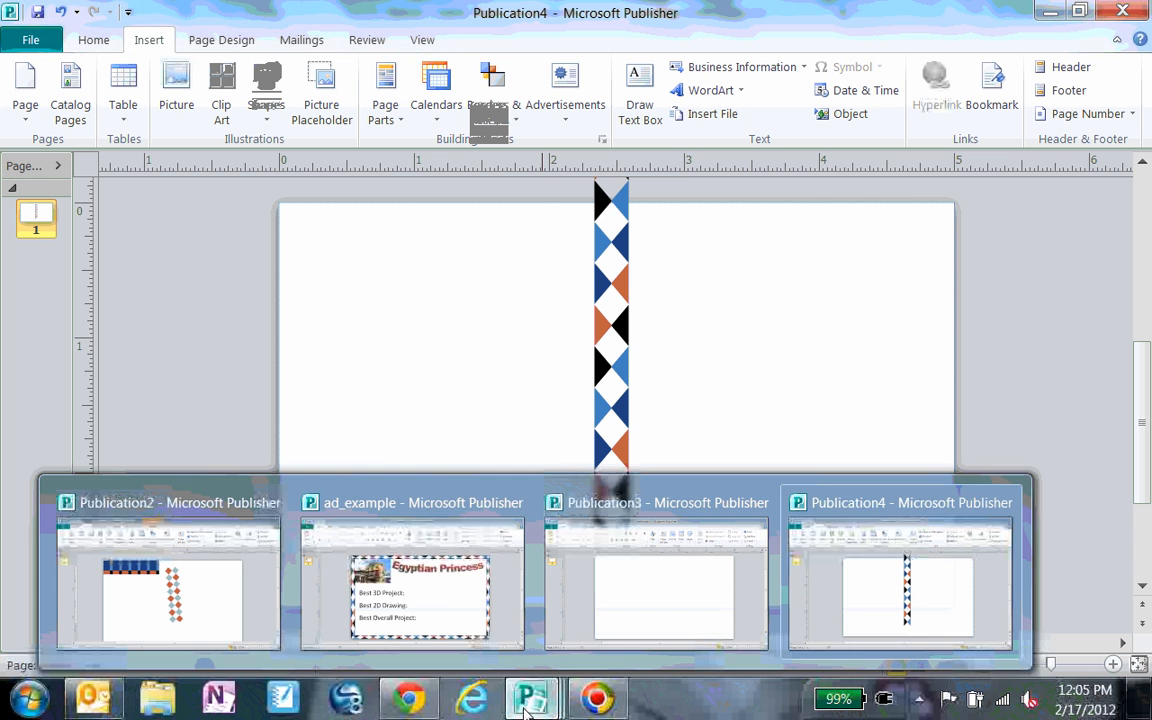
{"action": "left_click", "coordinate": [432, 606]}
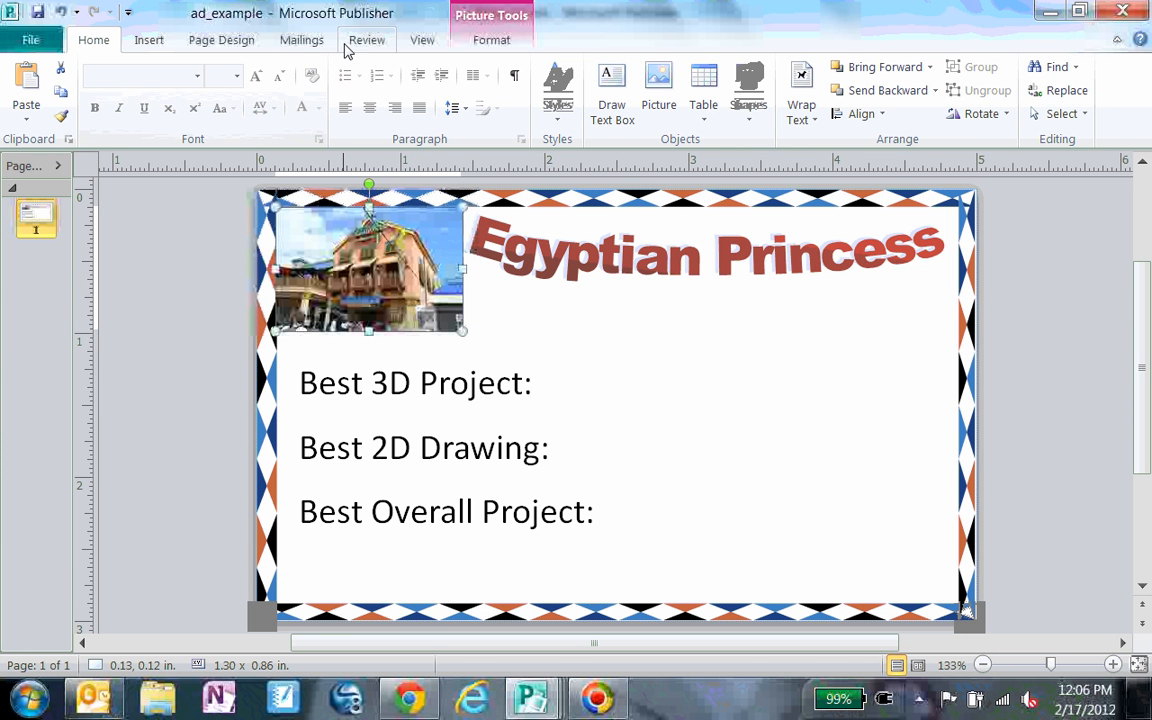
{"action": "left_click", "coordinate": [163, 50]}
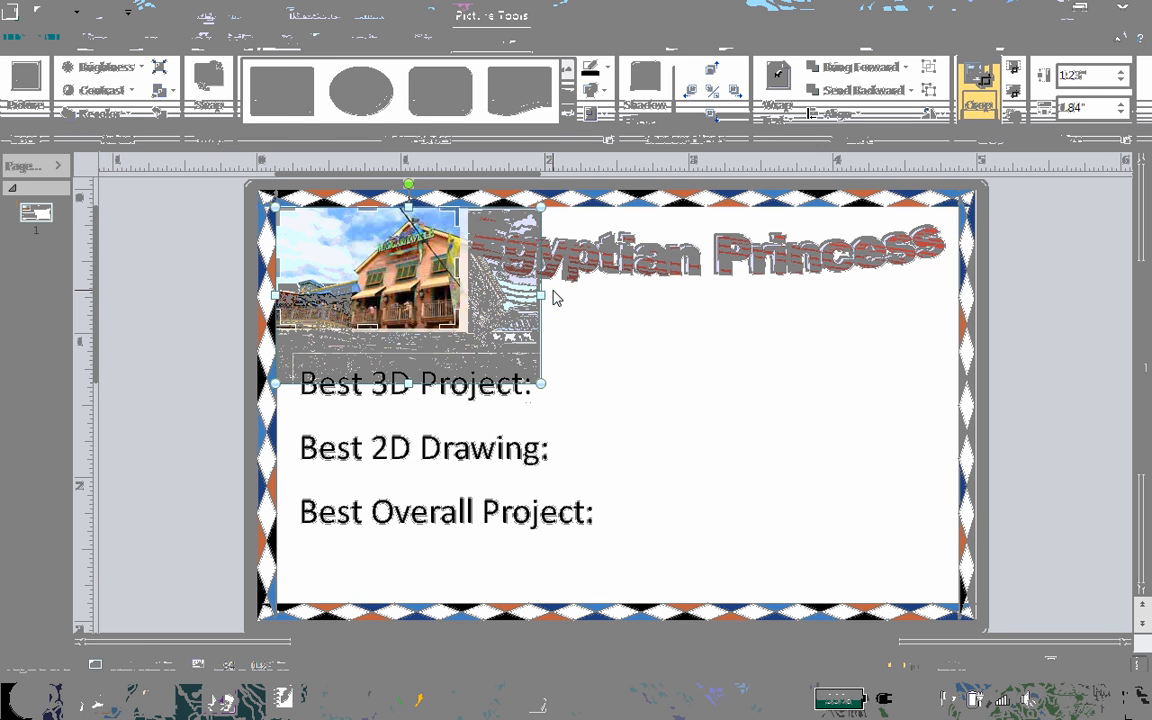
{"action": "left_click", "coordinate": [556, 298]}
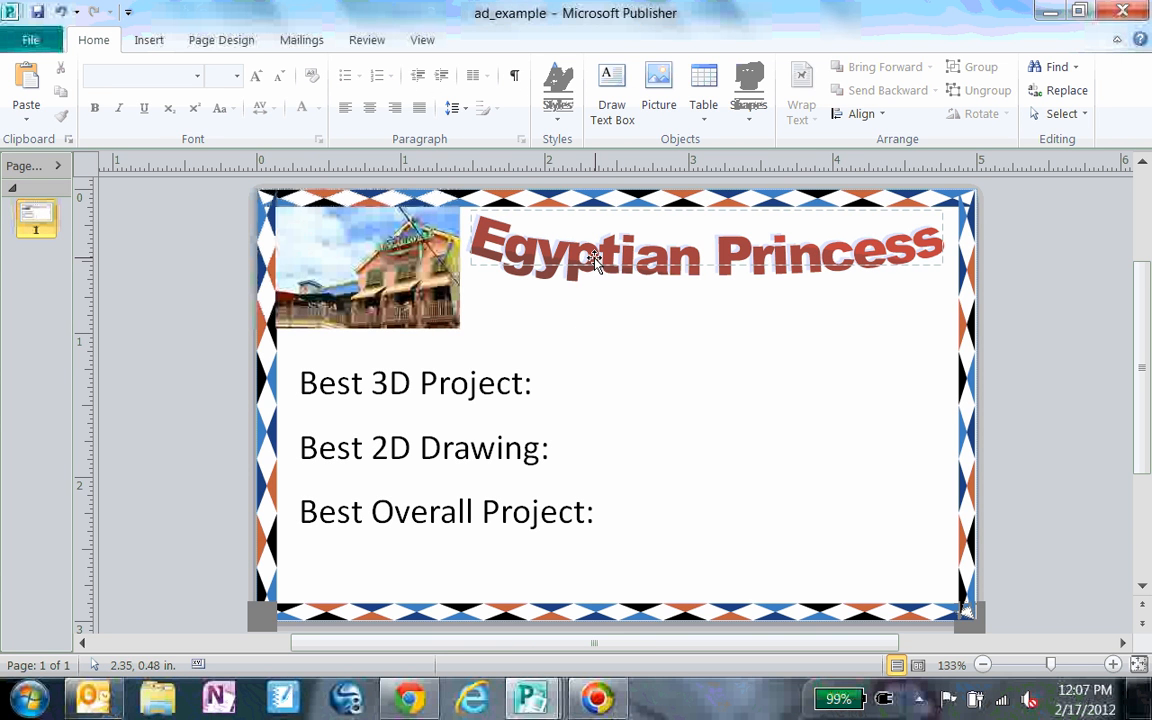
Step: Examine the Styles options and the award text lines in the example's text box
{"action": "left_click", "coordinate": [563, 110]}
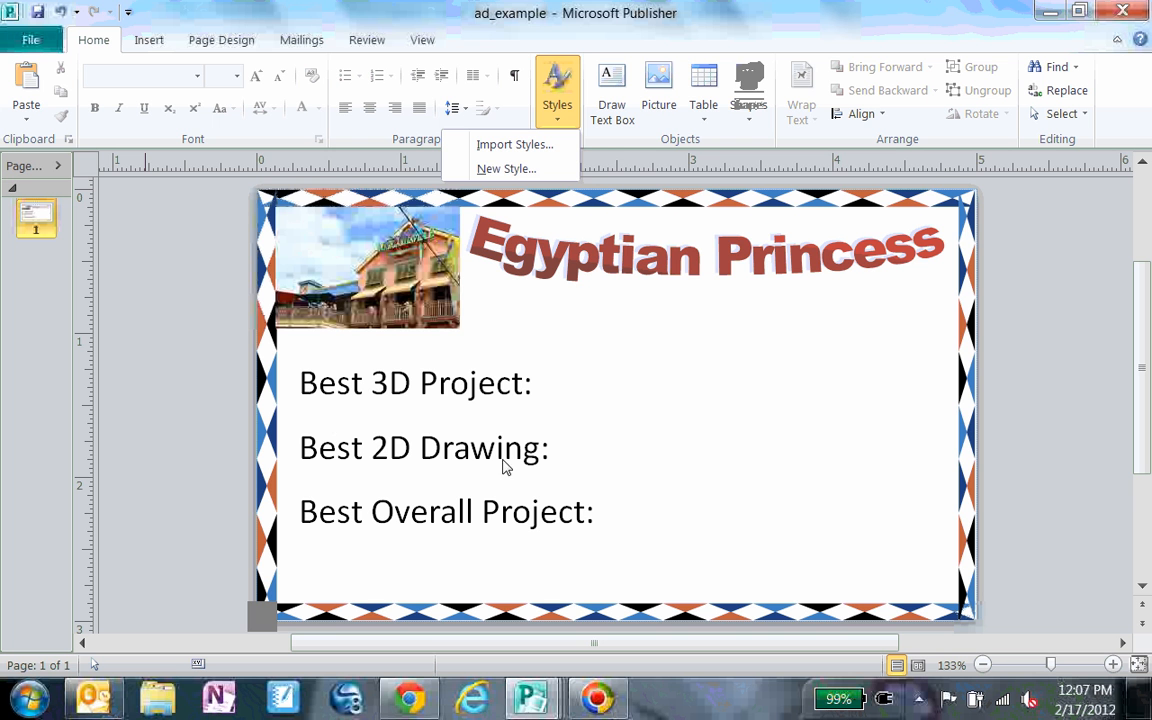
{"action": "left_click", "coordinate": [605, 504]}
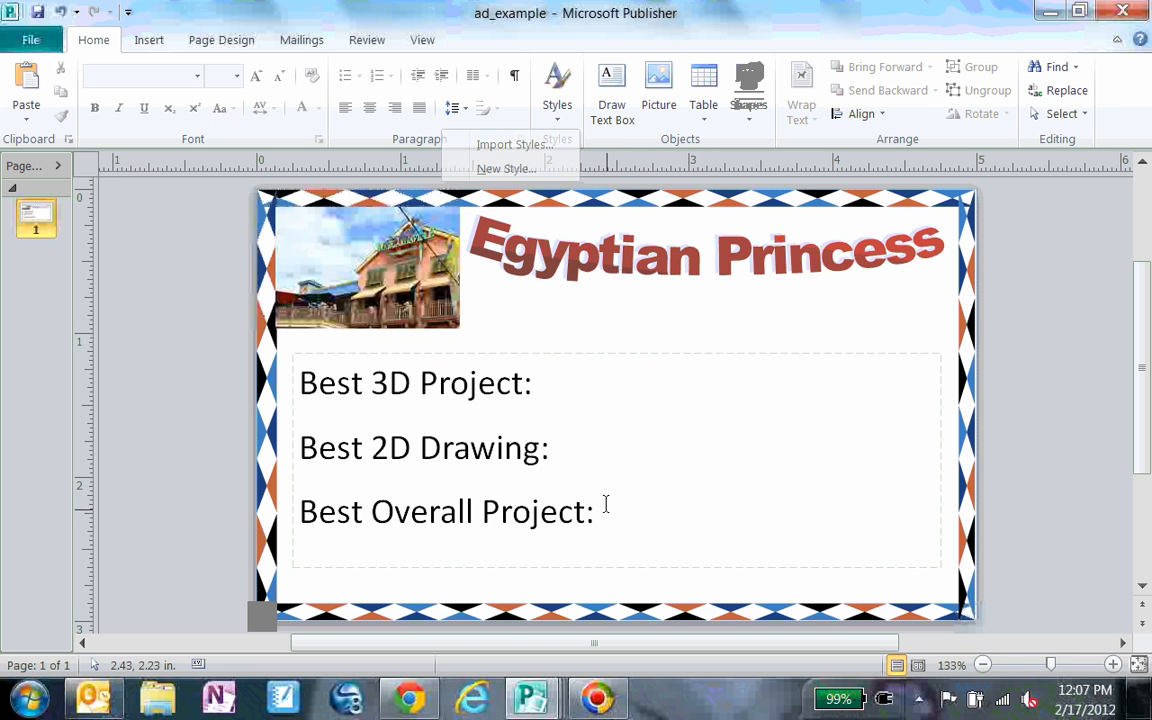
{"action": "left_click_drag", "start_coordinate": [597, 509], "coordinate": [309, 402]}
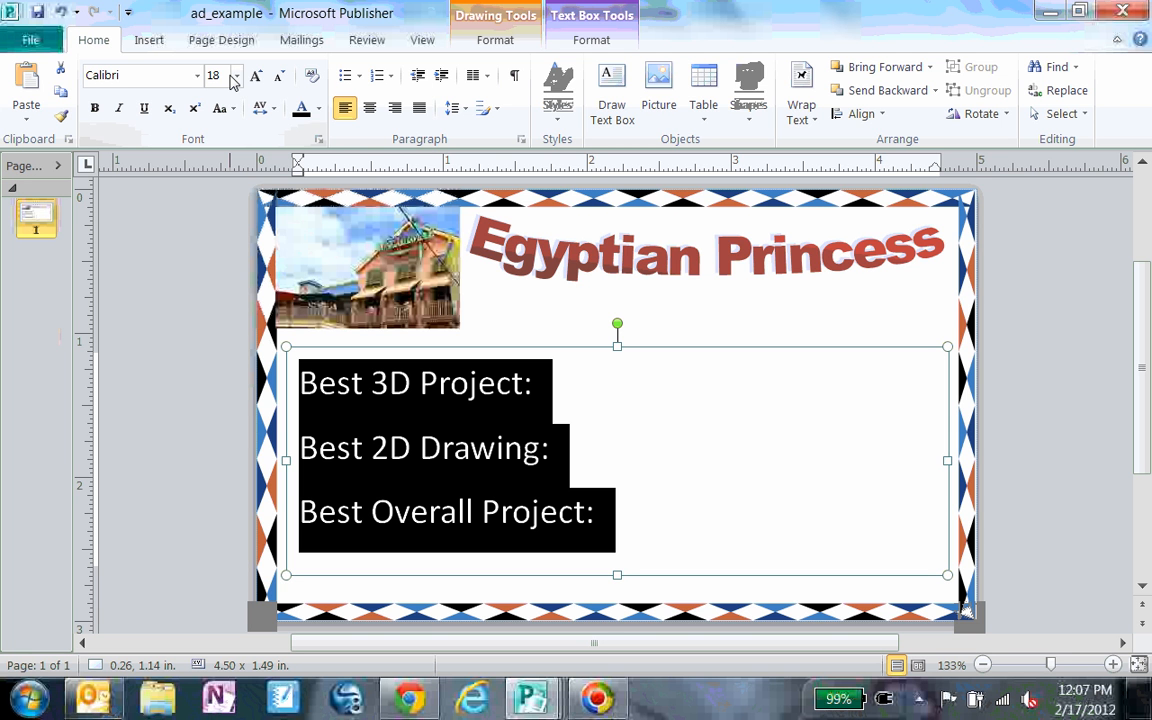
{"action": "left_click", "coordinate": [653, 329]}
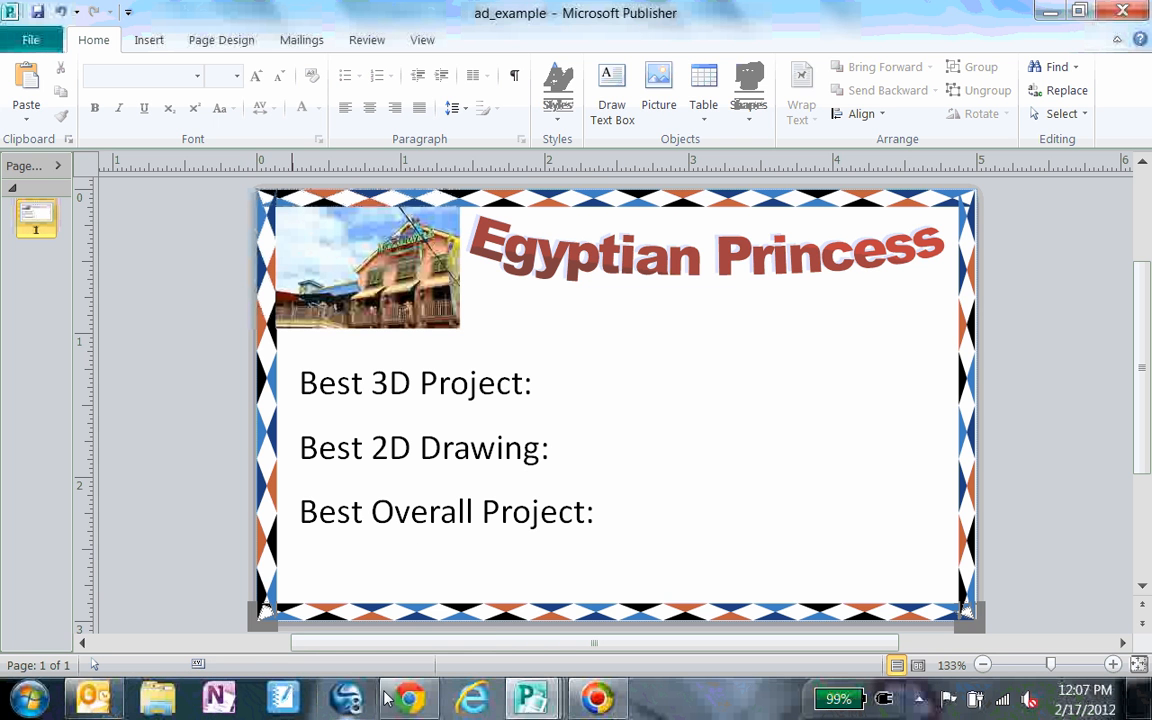
{"action": "mouse_move", "coordinate": [417, 706]}
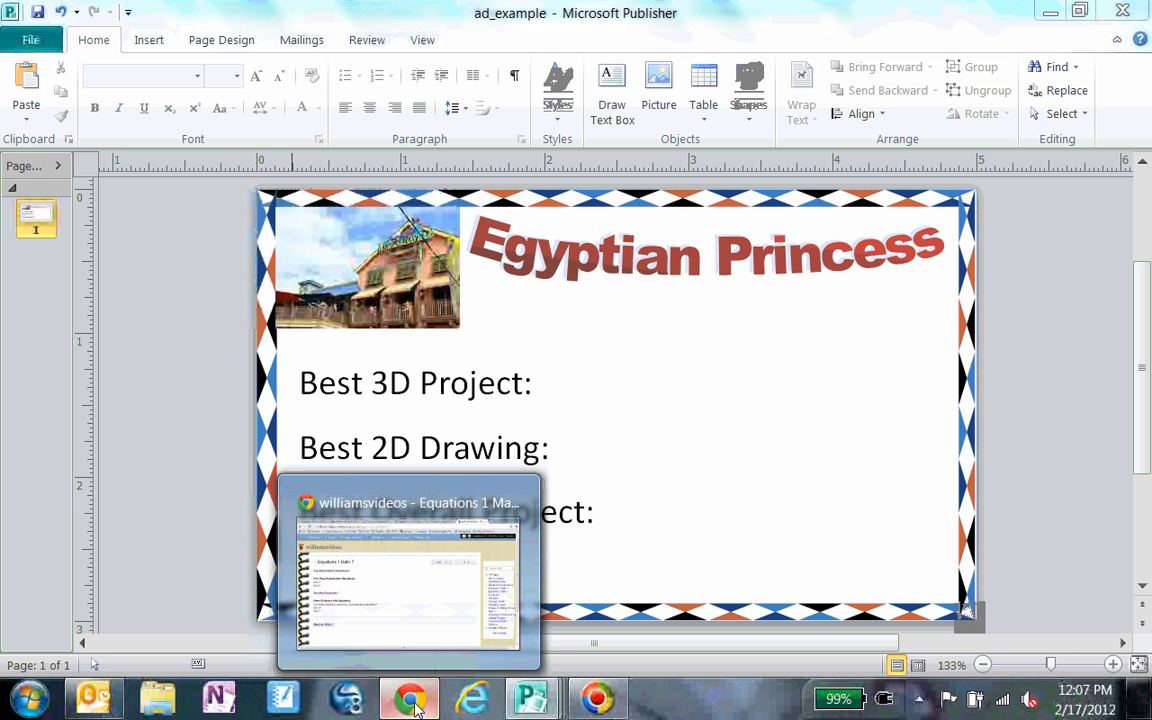